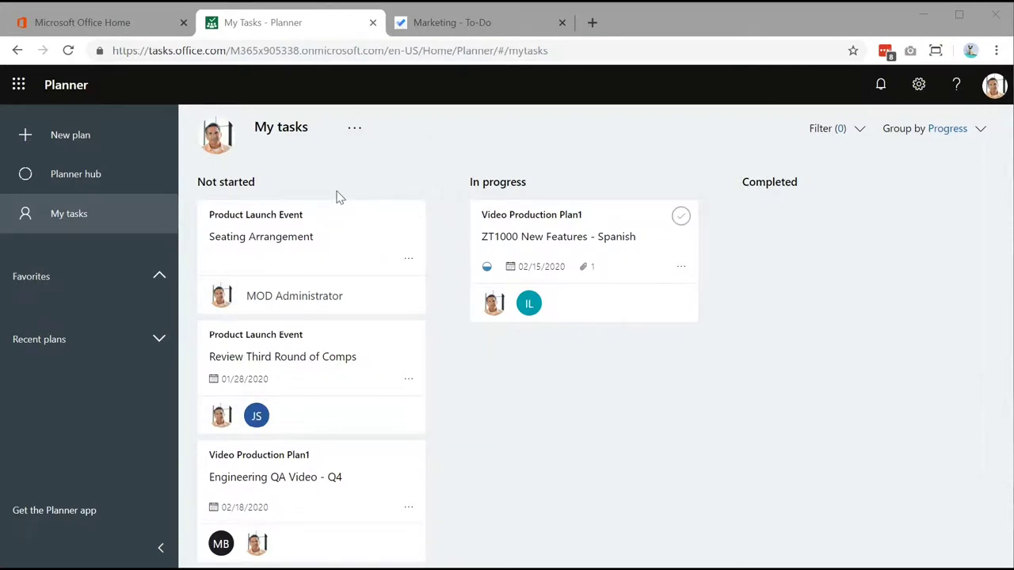
Open PK-388 in Video Production Plan1 and add the administrator account as its second assignee
{"action": "left_click", "coordinate": [70, 174]}
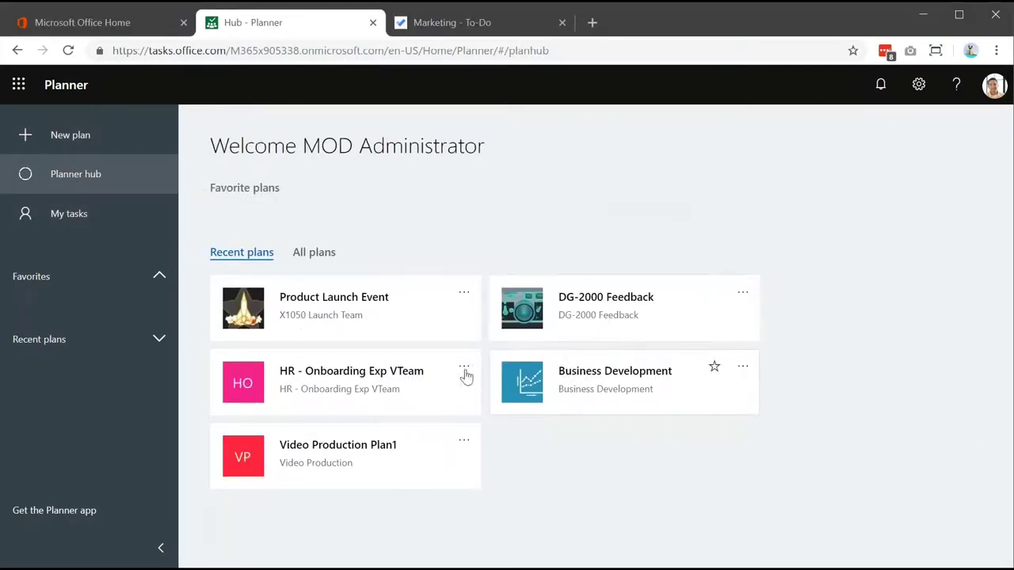
{"action": "left_click", "coordinate": [349, 460]}
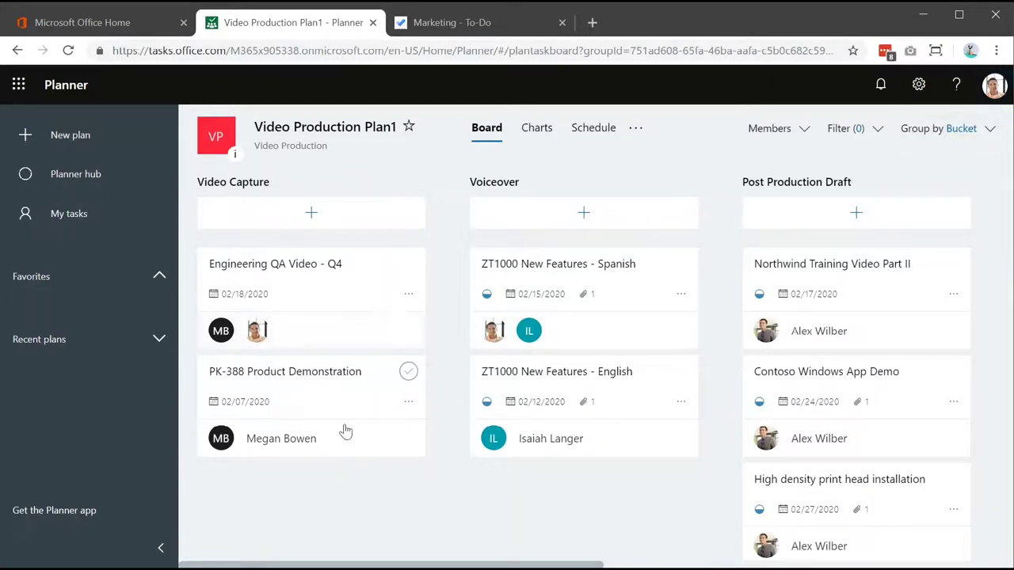
{"action": "left_click", "coordinate": [308, 385]}
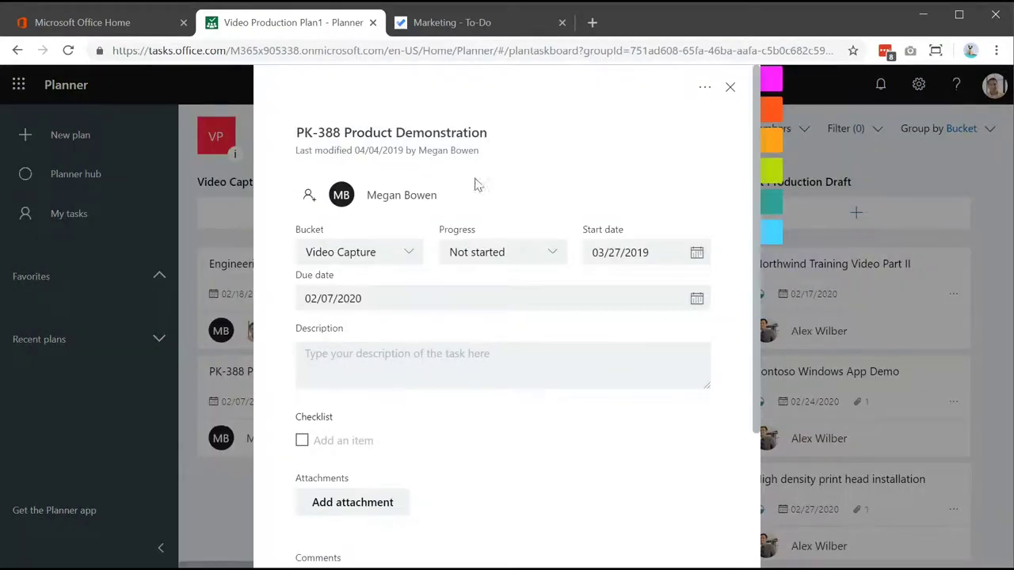
{"action": "left_click", "coordinate": [383, 203]}
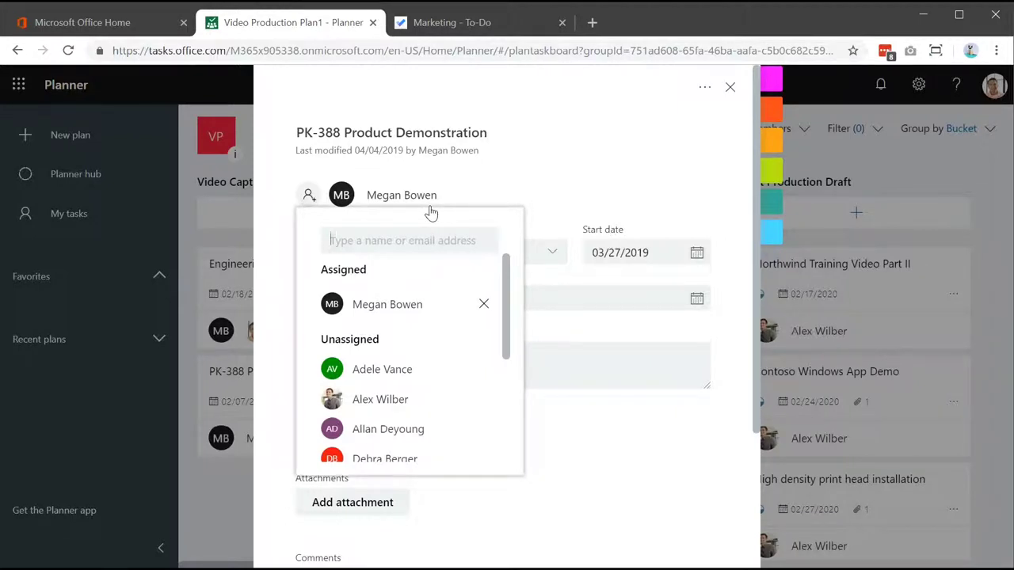
{"action": "type", "text": "mod"}
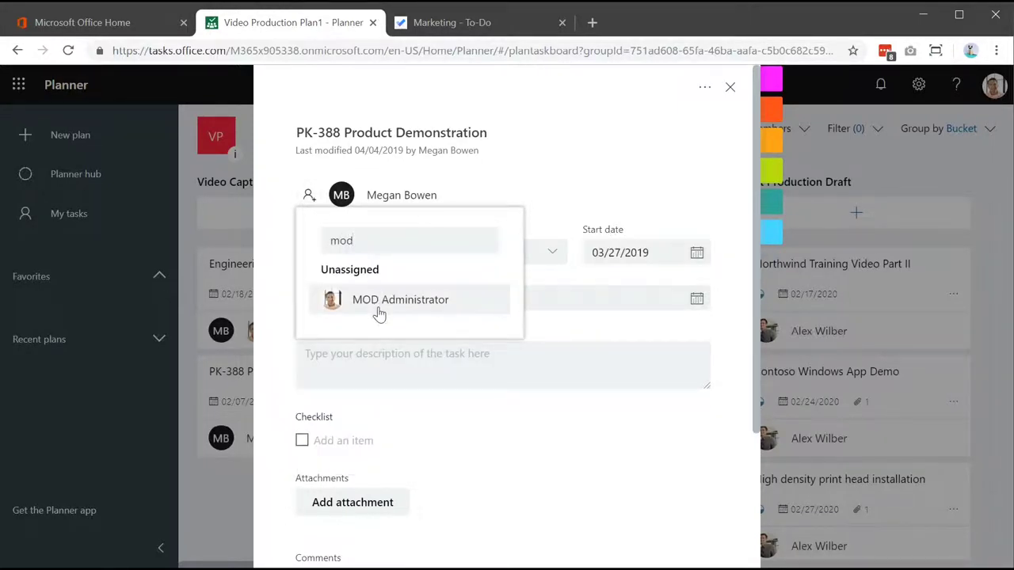
{"action": "left_click", "coordinate": [378, 300]}
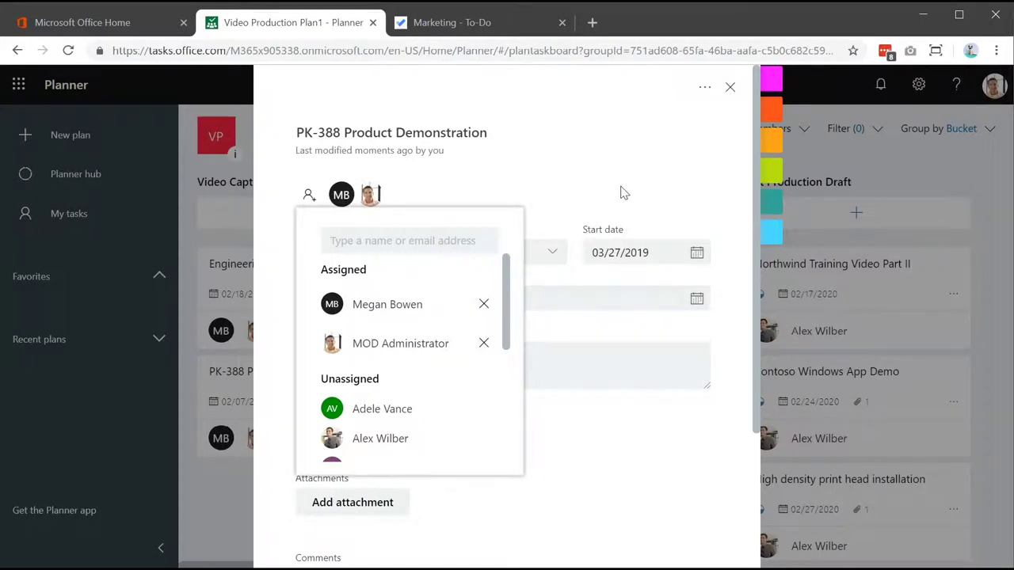
{"action": "left_click", "coordinate": [647, 138]}
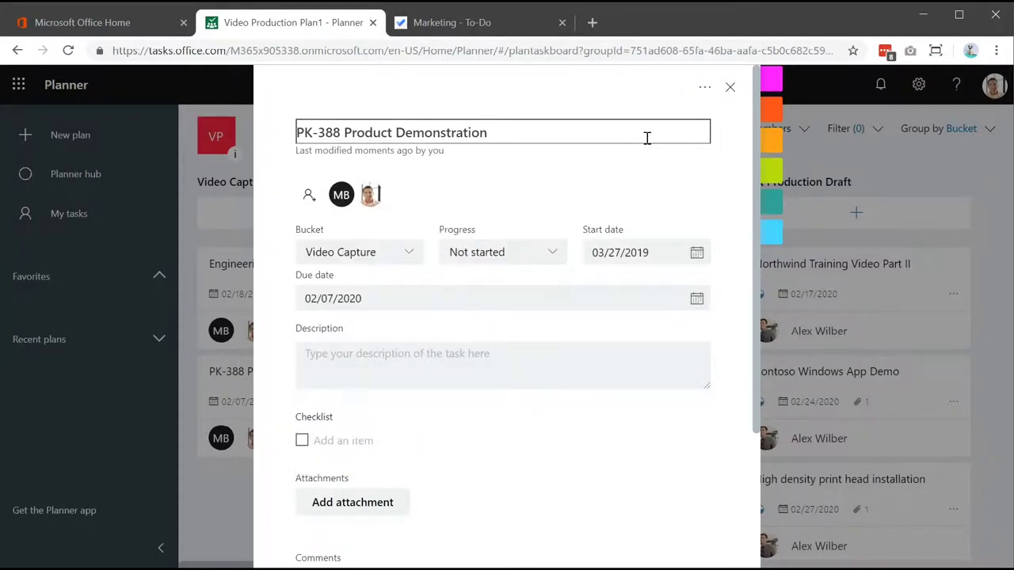
{"action": "left_click", "coordinate": [728, 89]}
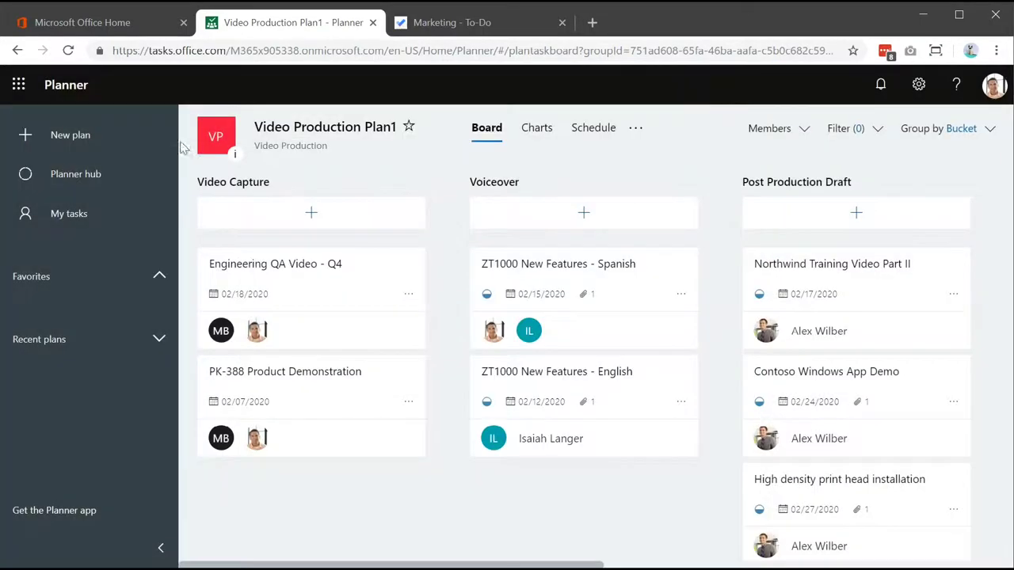
Confirm PK-388 appears under My tasks in Planner, then move to the To-Do Marketing list
{"action": "left_click", "coordinate": [71, 216]}
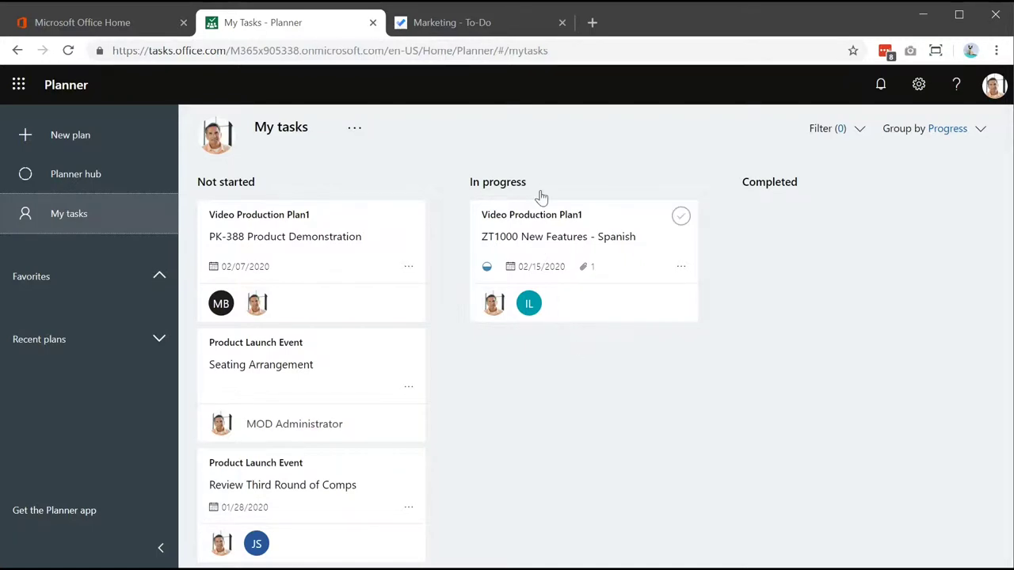
{"action": "left_click", "coordinate": [462, 35]}
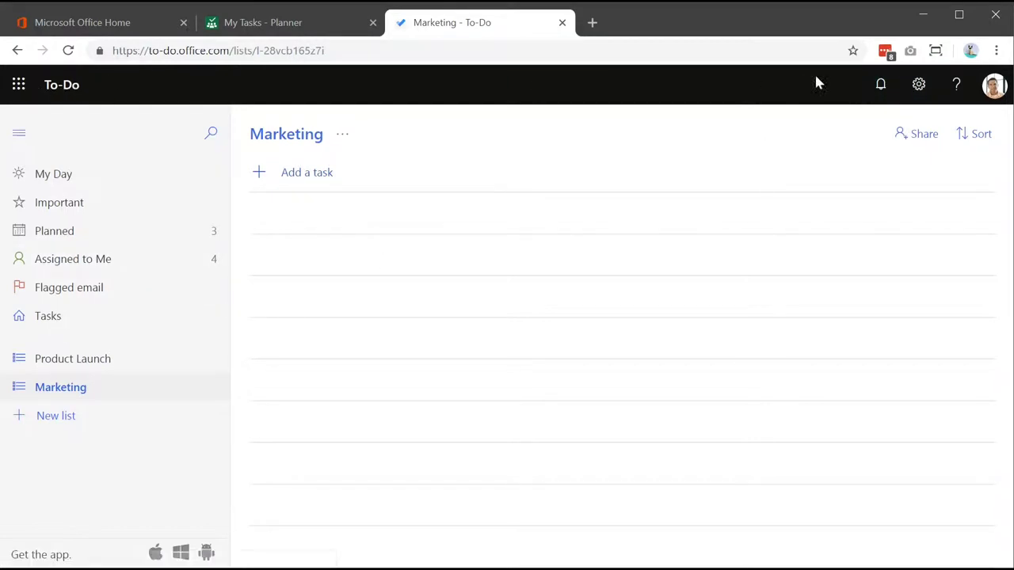
{"action": "left_click", "coordinate": [919, 88]}
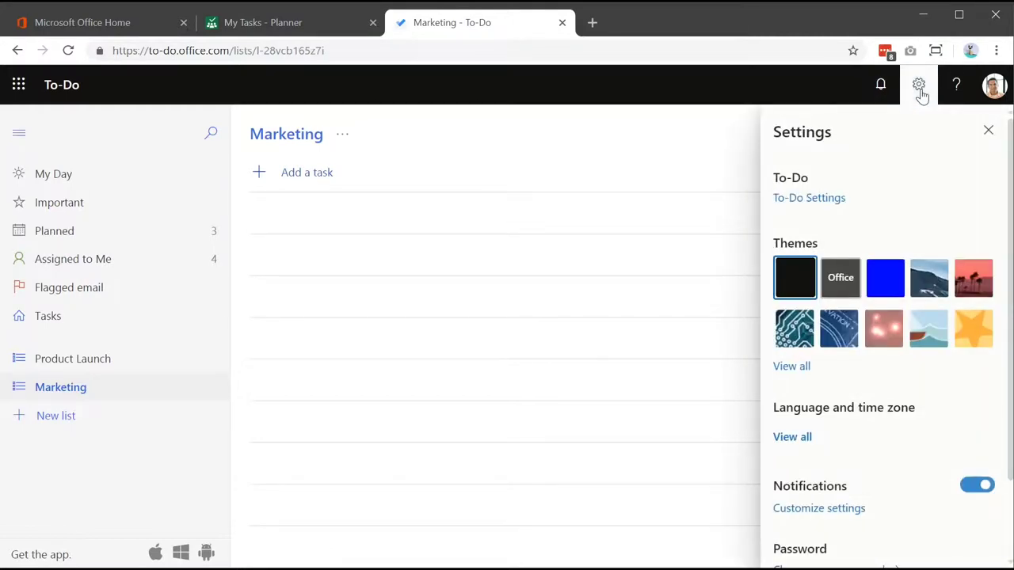
{"action": "left_click", "coordinate": [826, 203]}
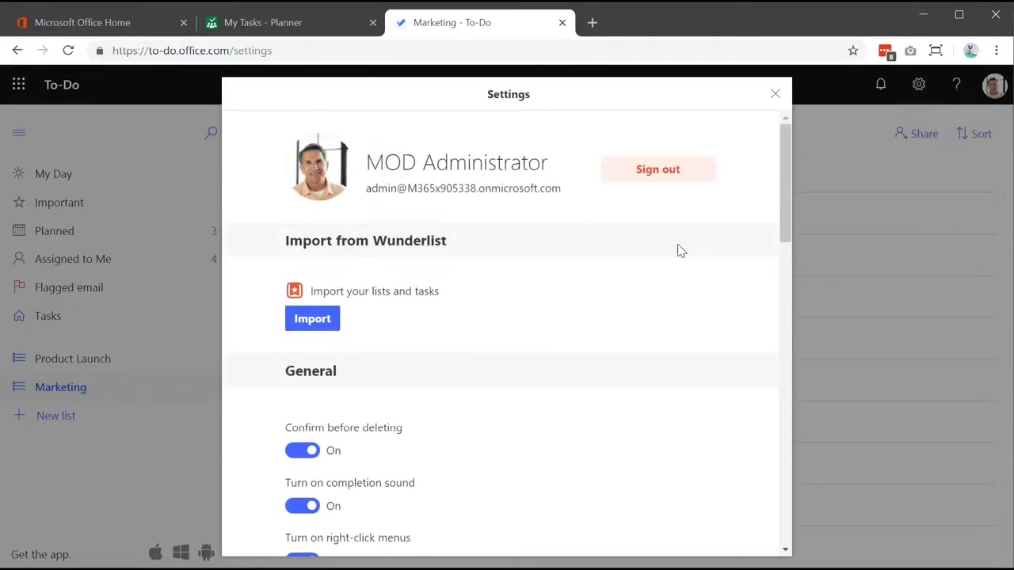
{"action": "scroll", "coordinate": [676, 248], "scroll_direction": "down", "scroll_amount": 6}
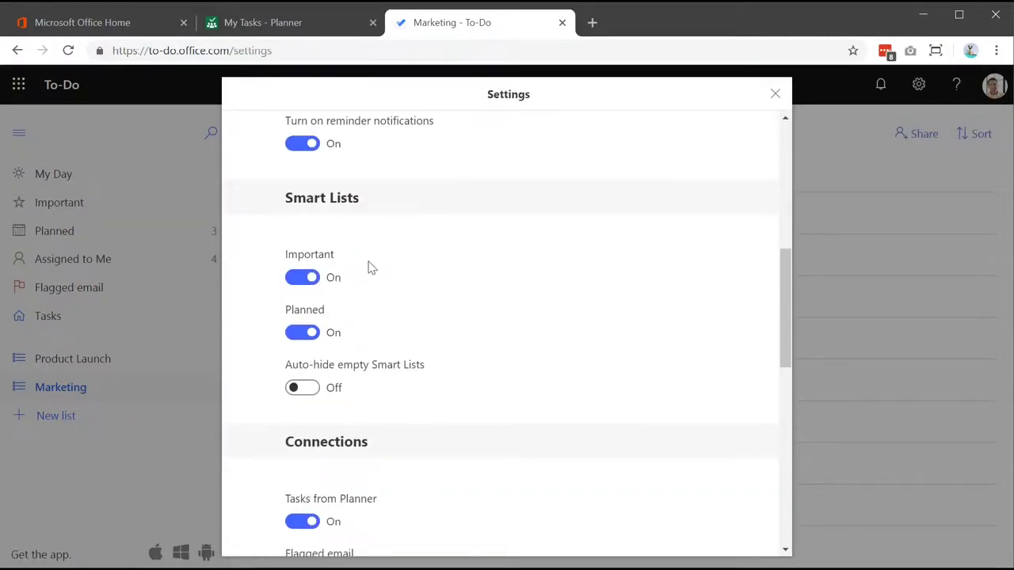
{"action": "scroll", "coordinate": [430, 389], "scroll_direction": "down", "scroll_amount": 2}
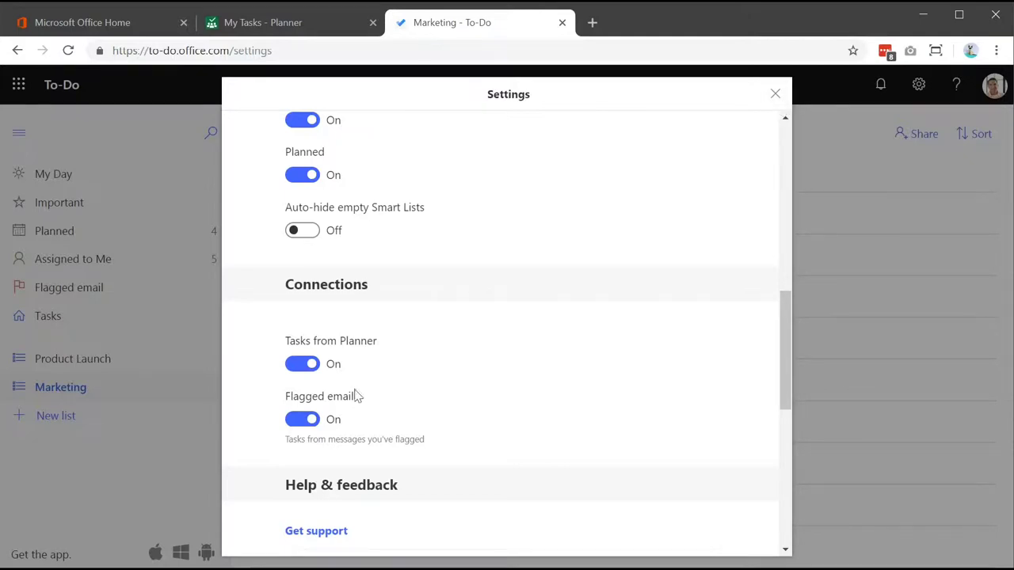
{"action": "left_click", "coordinate": [775, 95]}
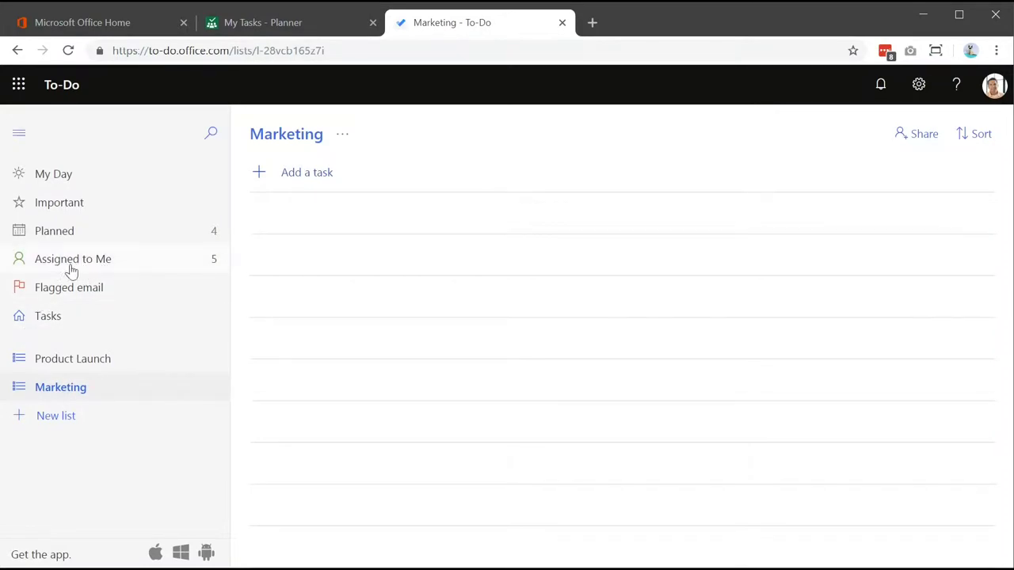
From Assigned to Me, add PK-388 Product Demonstration to My Day
{"action": "left_click", "coordinate": [131, 269]}
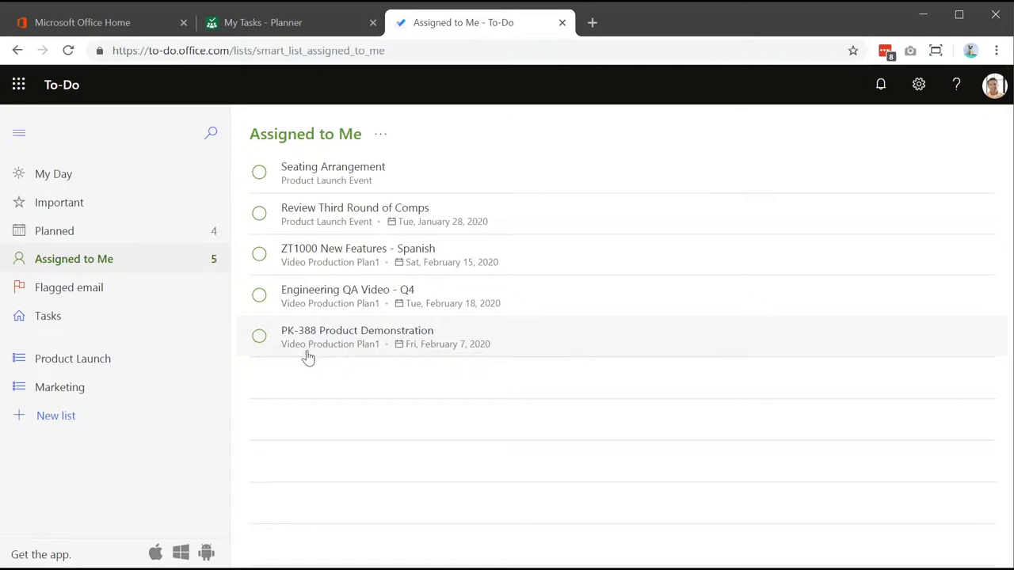
{"action": "left_click", "coordinate": [353, 353]}
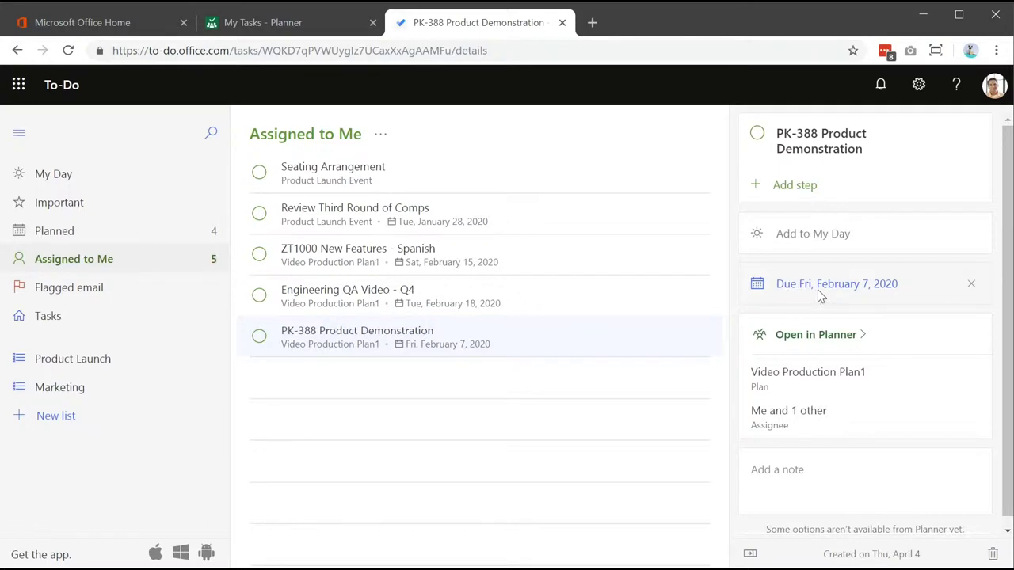
{"action": "scroll", "coordinate": [829, 279], "scroll_direction": "down", "scroll_amount": 1}
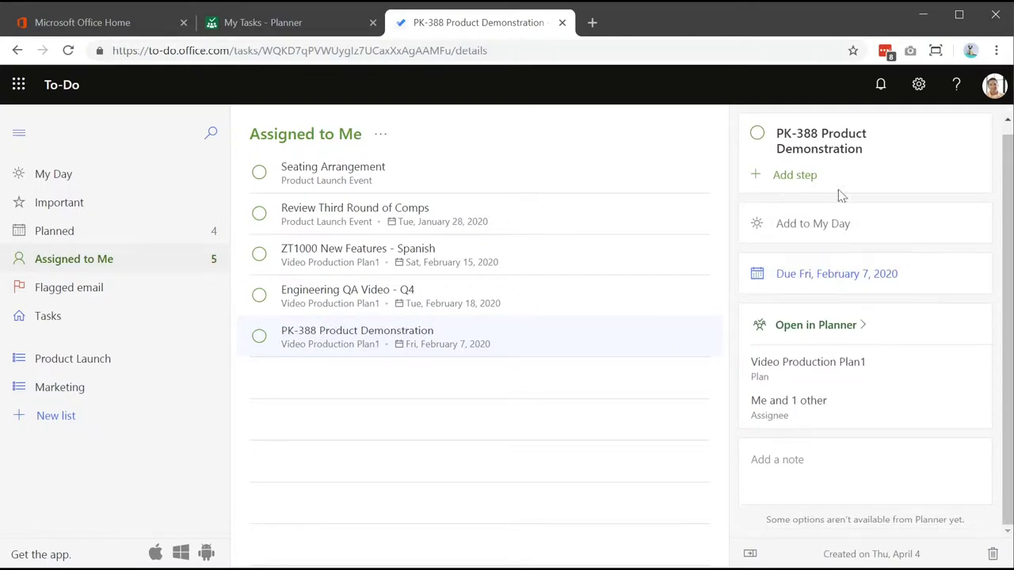
{"action": "left_click", "coordinate": [802, 233]}
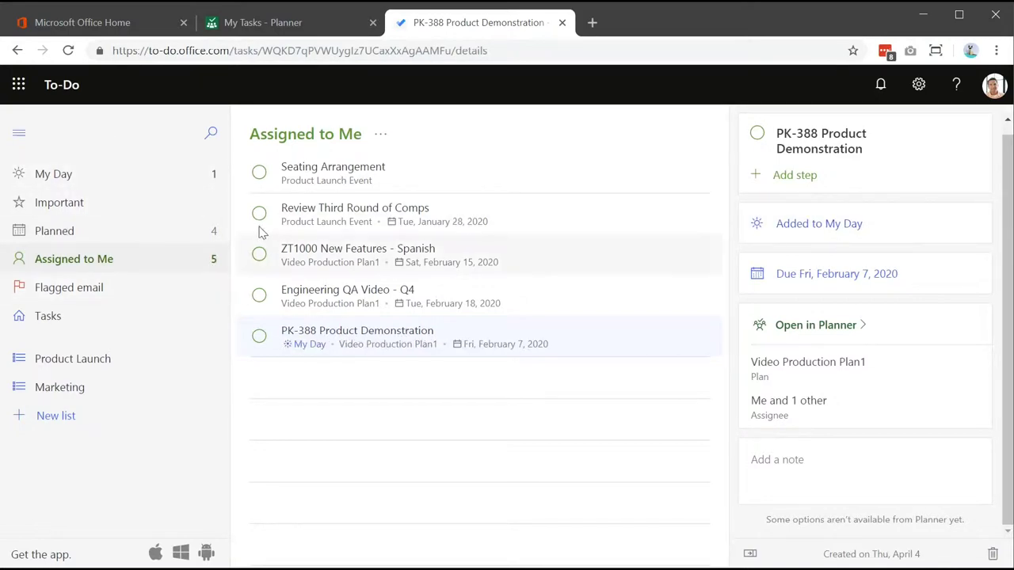
Add Seating Arrangement to My Day, undoing its accidental completion
{"action": "left_click", "coordinate": [260, 173]}
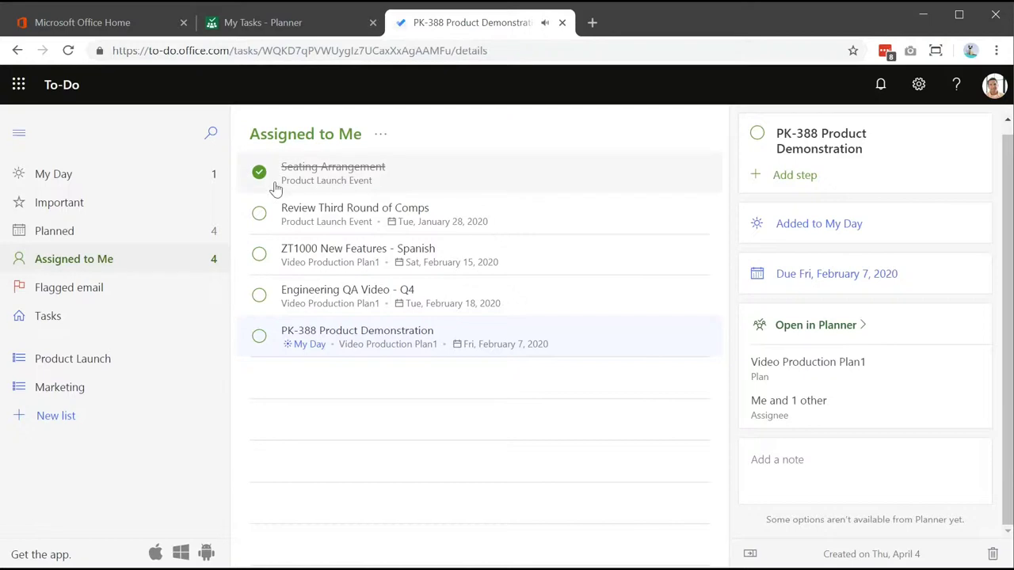
{"action": "left_click", "coordinate": [435, 188]}
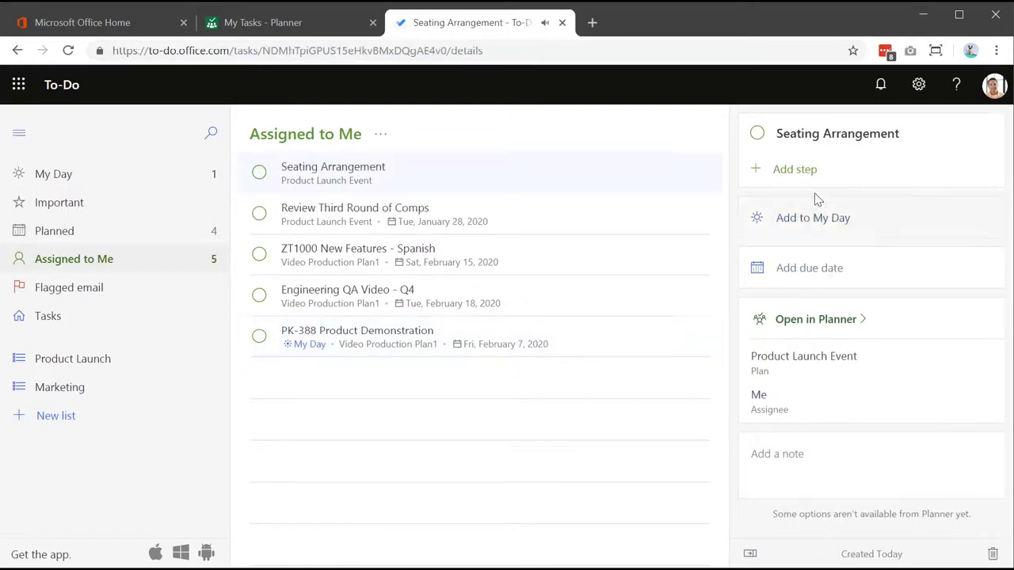
{"action": "left_click", "coordinate": [815, 221]}
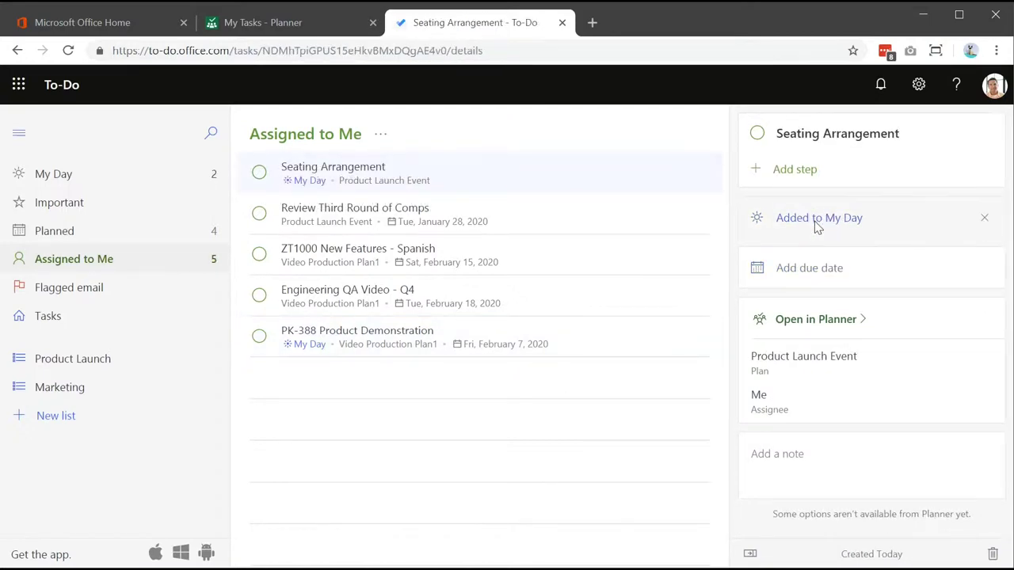
{"action": "left_click", "coordinate": [38, 183]}
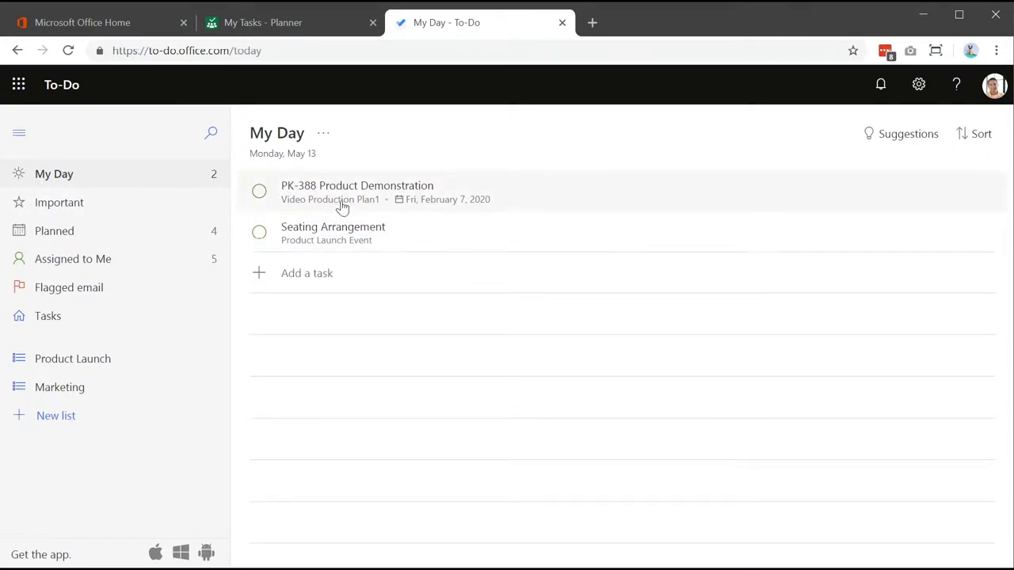
Open PK-388 Product Demonstration's details from the My Day list
{"action": "left_click", "coordinate": [387, 199]}
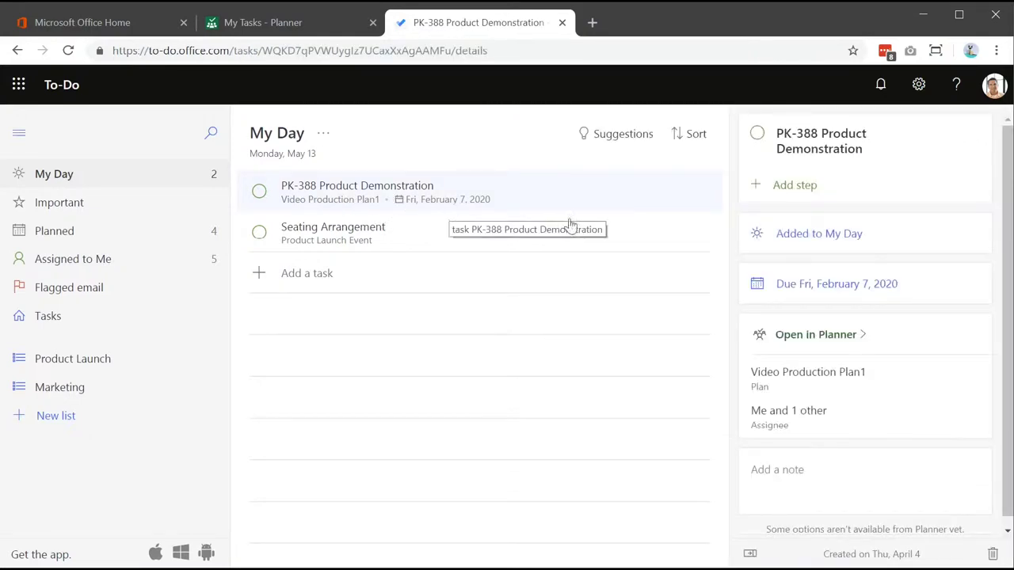
Pick Friday, February 14, 2020 as PK-388's due date and save it
{"action": "scroll", "coordinate": [892, 257], "scroll_direction": "down", "scroll_amount": 1}
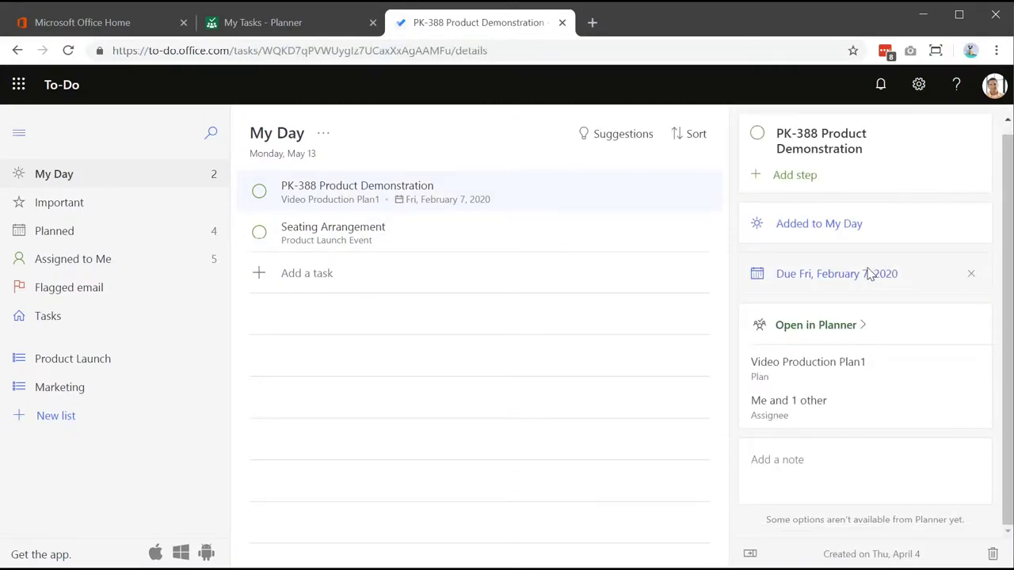
{"action": "left_click", "coordinate": [868, 275]}
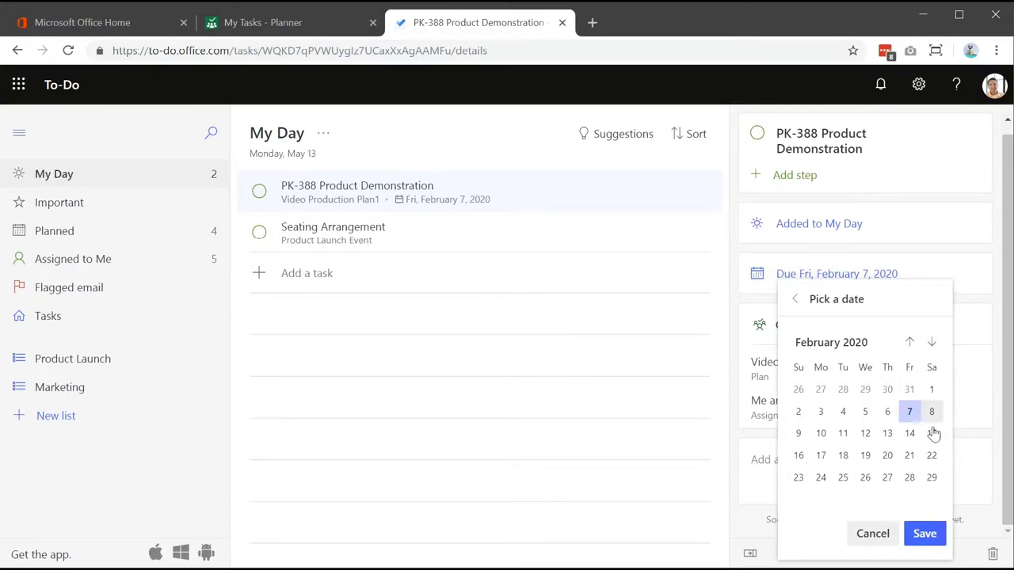
{"action": "left_click", "coordinate": [911, 434]}
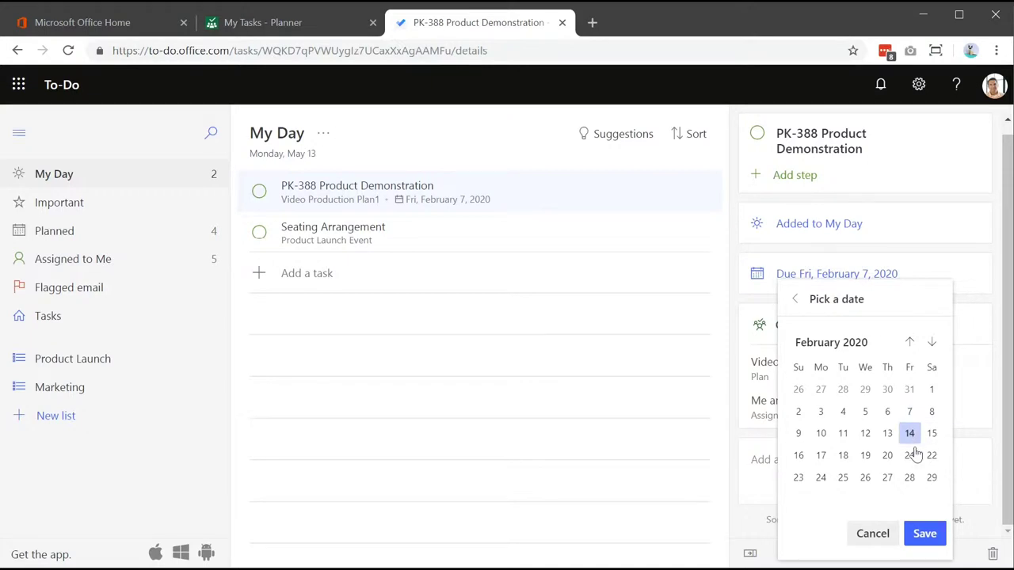
{"action": "left_click", "coordinate": [923, 534]}
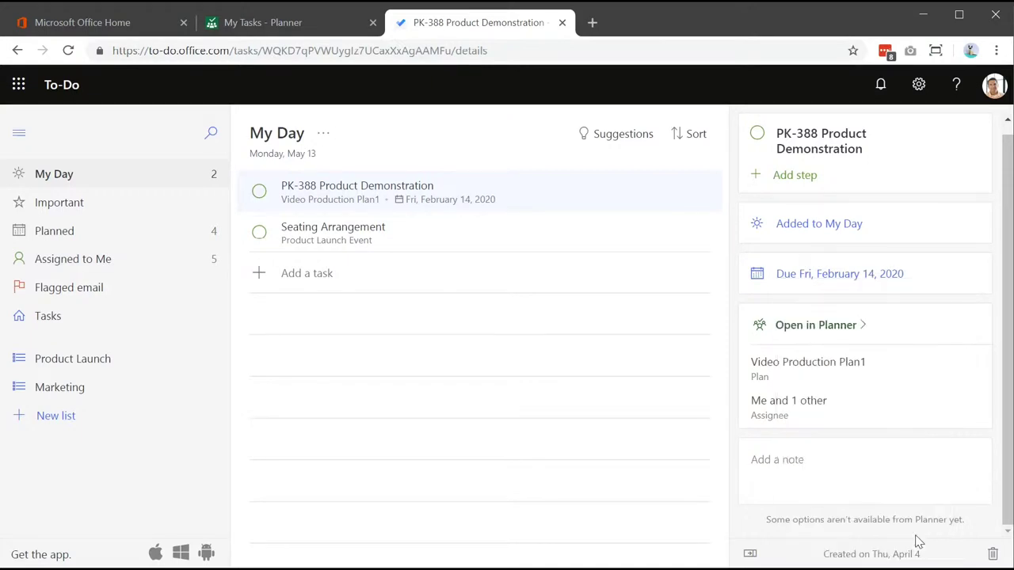
In Planner, set PK-388's due date to February 21, 2020, then return to To-Do
{"action": "left_click", "coordinate": [298, 23]}
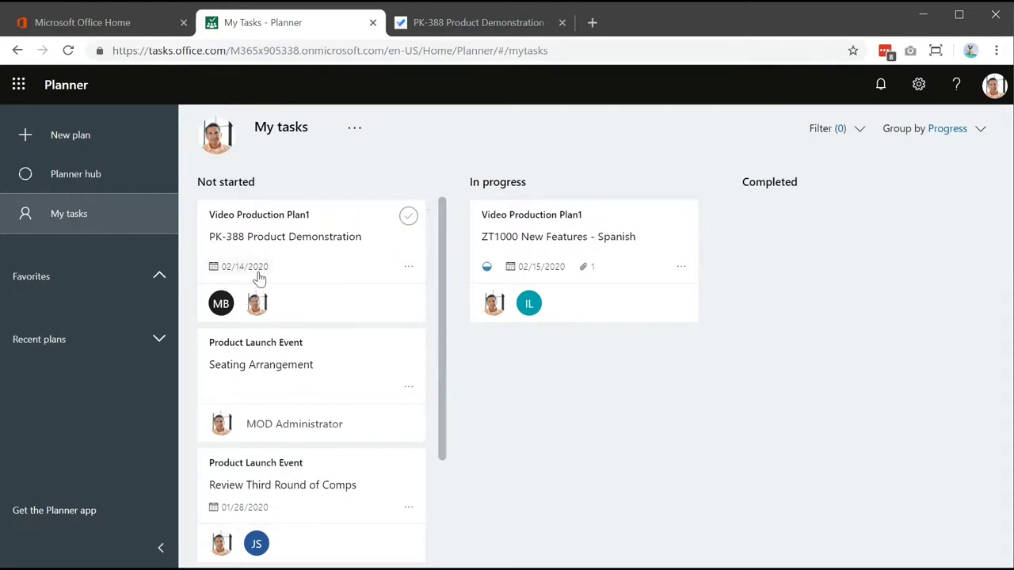
{"action": "left_click", "coordinate": [308, 258]}
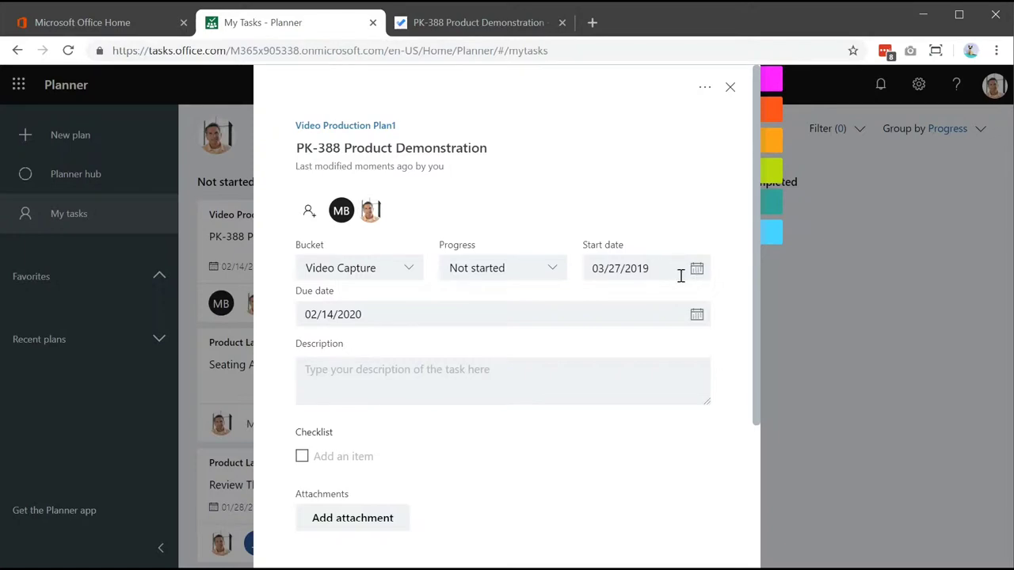
{"action": "left_click", "coordinate": [697, 315]}
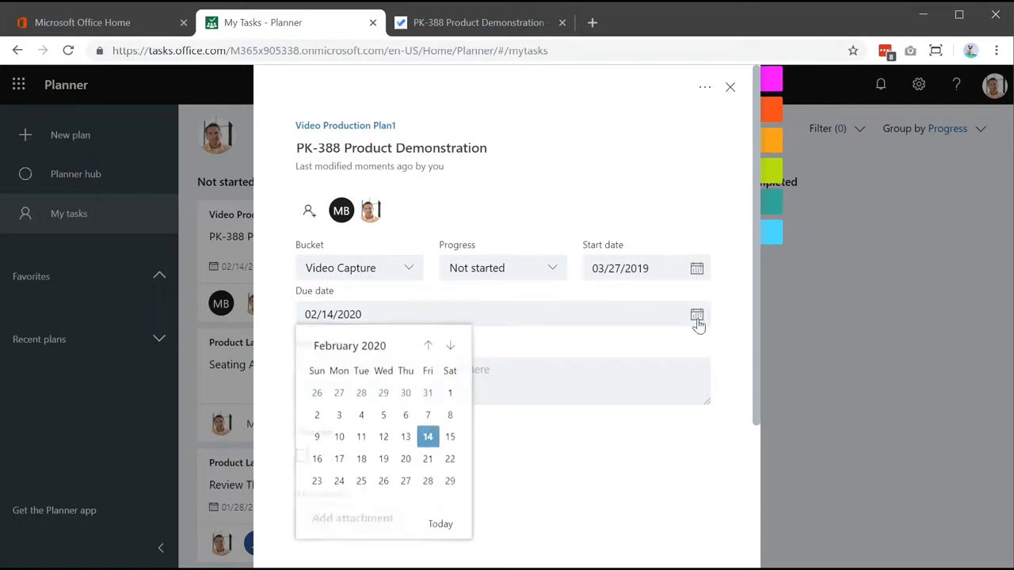
{"action": "left_click", "coordinate": [427, 460]}
{"action": "scroll", "coordinate": [701, 294], "scroll_direction": "down", "scroll_amount": 3}
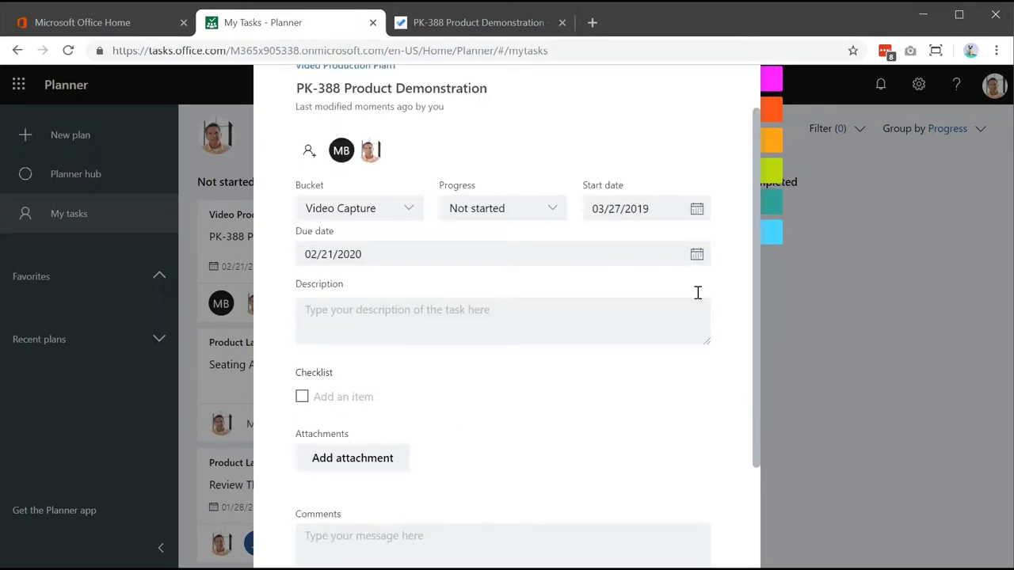
{"action": "left_click", "coordinate": [803, 319]}
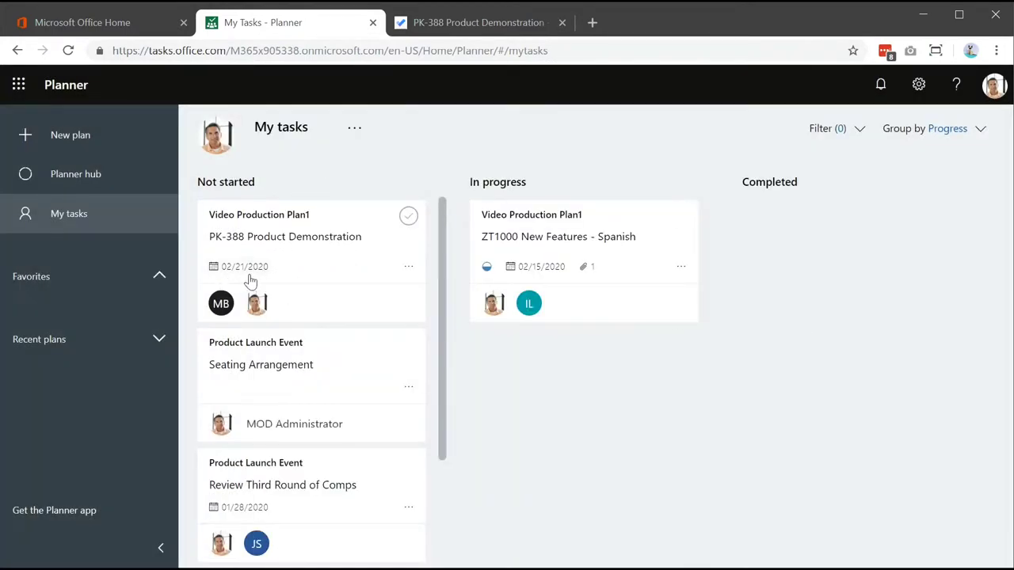
{"action": "left_click", "coordinate": [435, 31]}
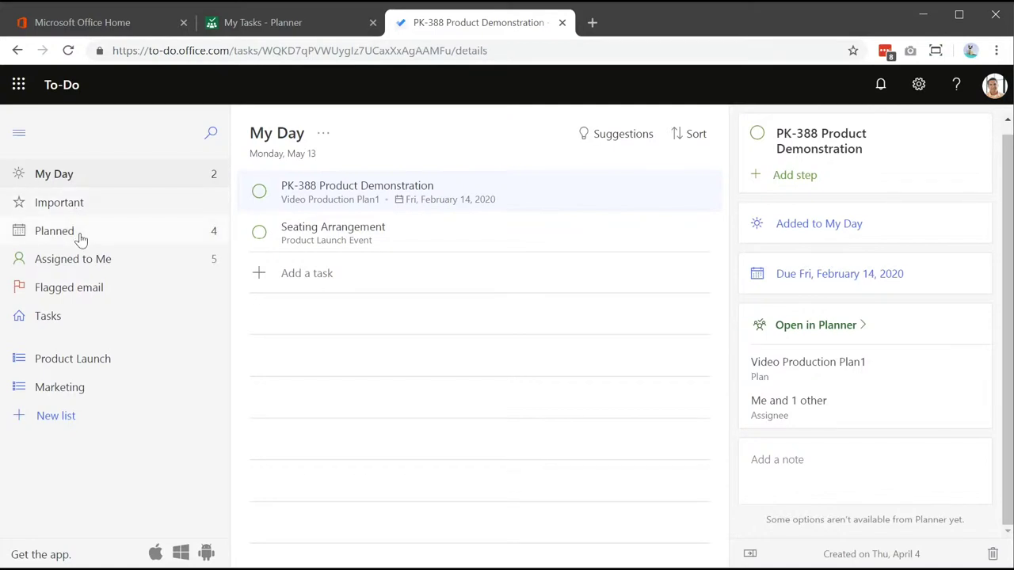
Reload Assigned to Me so PK-388 shows the synced due date, February 21, 2020
{"action": "left_click", "coordinate": [87, 266]}
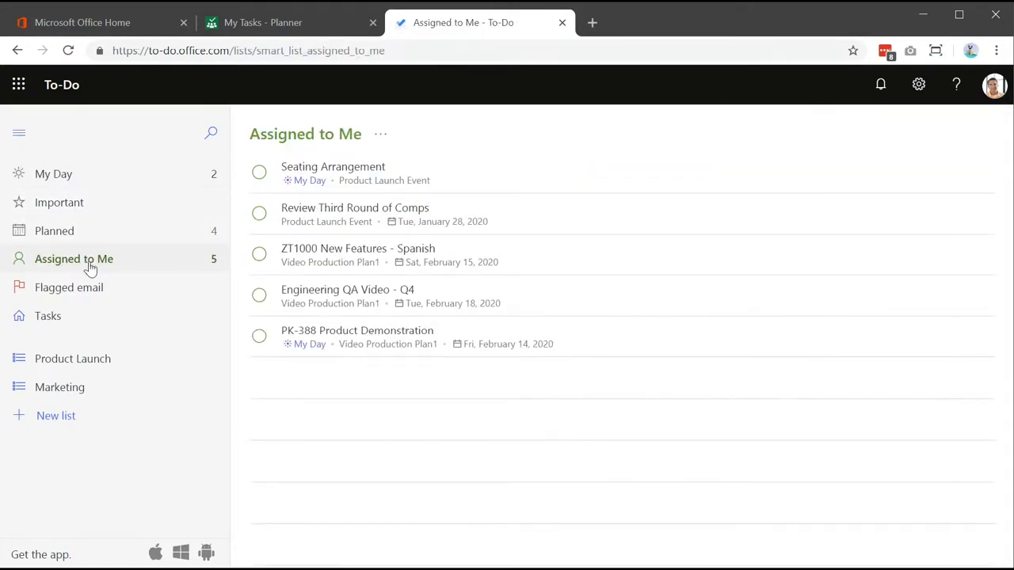
{"action": "left_click", "coordinate": [68, 51]}
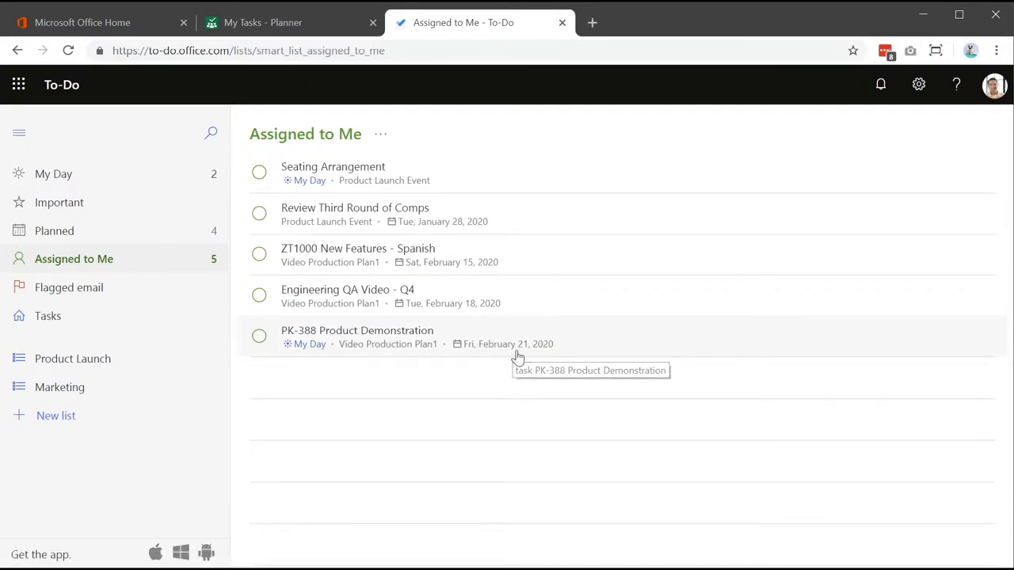
Write the note 'This is a test' on PK-388 Product Demonstration
{"action": "left_click", "coordinate": [523, 355]}
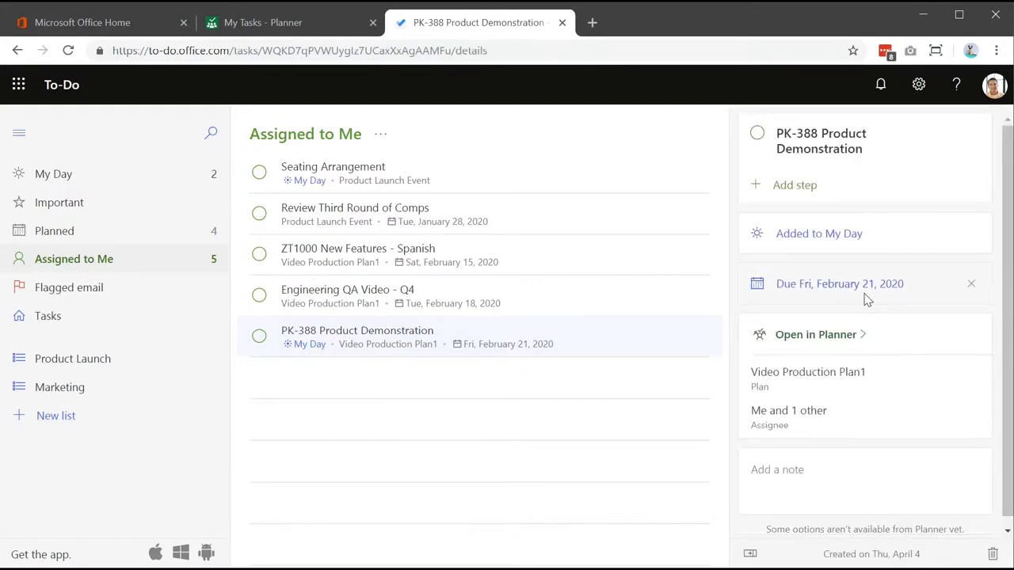
{"action": "scroll", "coordinate": [874, 401], "scroll_direction": "down", "scroll_amount": 1}
{"action": "left_click", "coordinate": [841, 452]}
{"action": "type", "text": "This"}
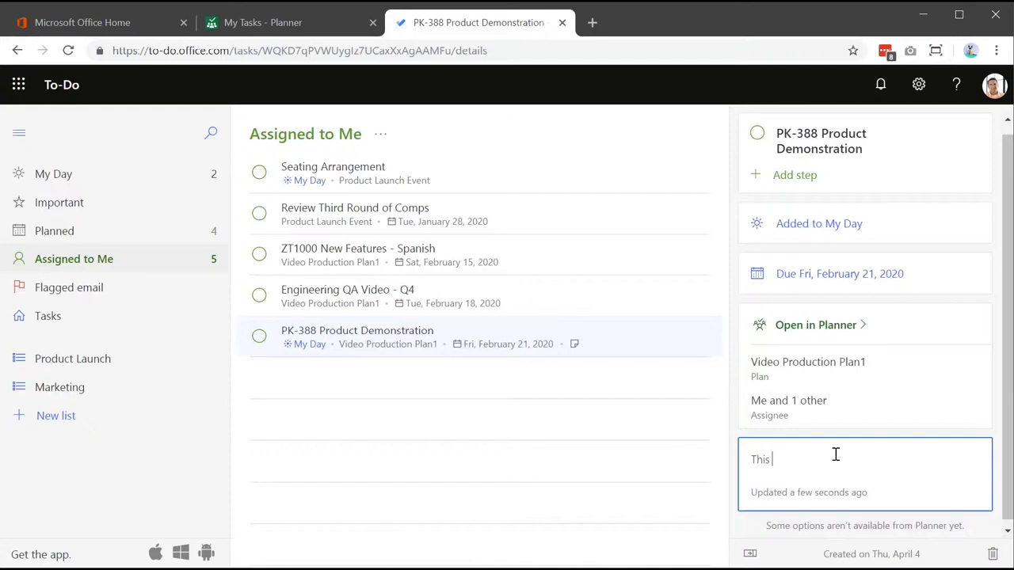
{"action": "type", "text": " is a tes"}
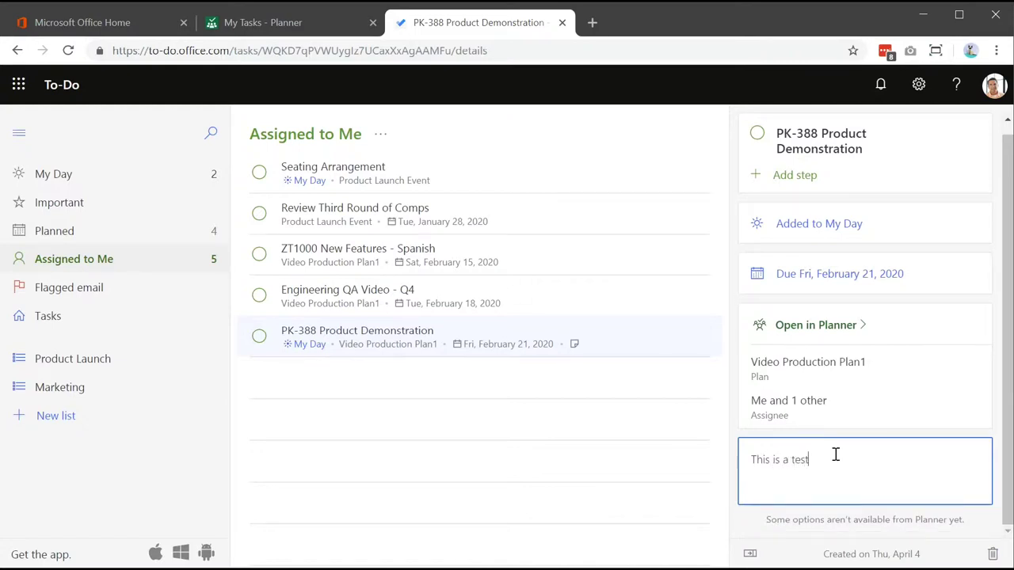
{"action": "type", "text": "t"}
{"action": "key", "text": "Return"}
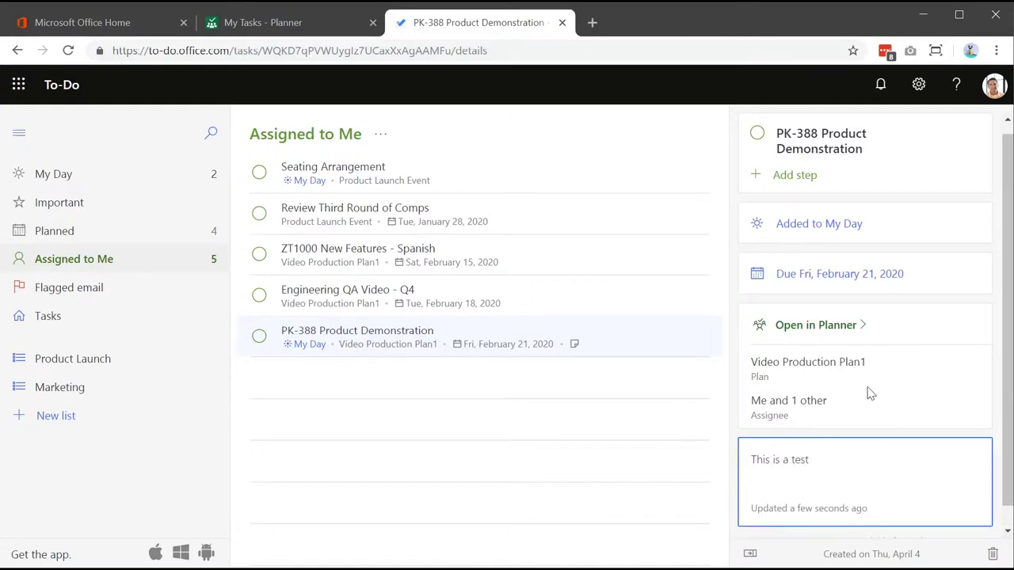
{"action": "scroll", "coordinate": [790, 272], "scroll_direction": "up", "scroll_amount": 1}
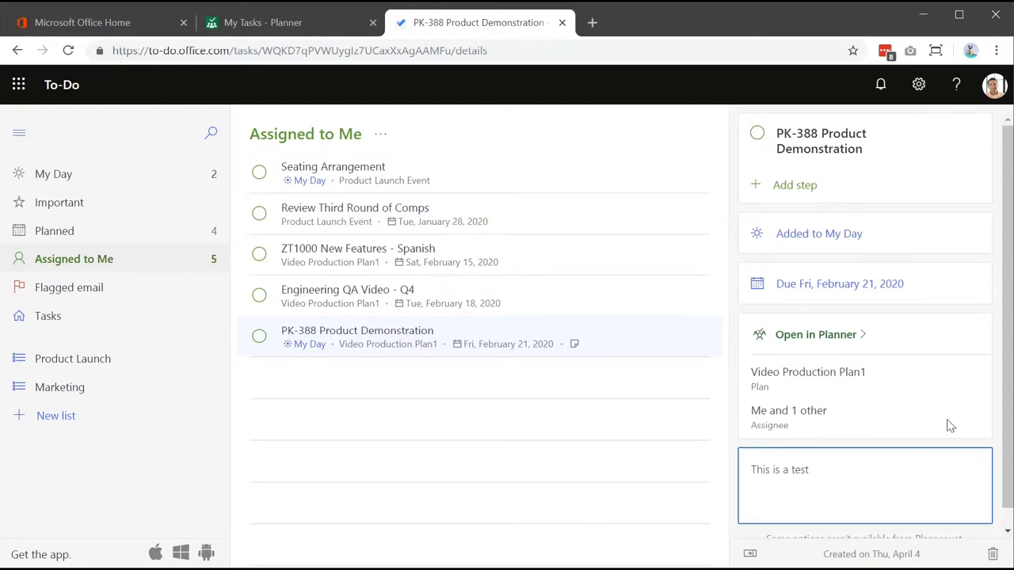
{"action": "scroll", "coordinate": [948, 423], "scroll_direction": "down", "scroll_amount": 1}
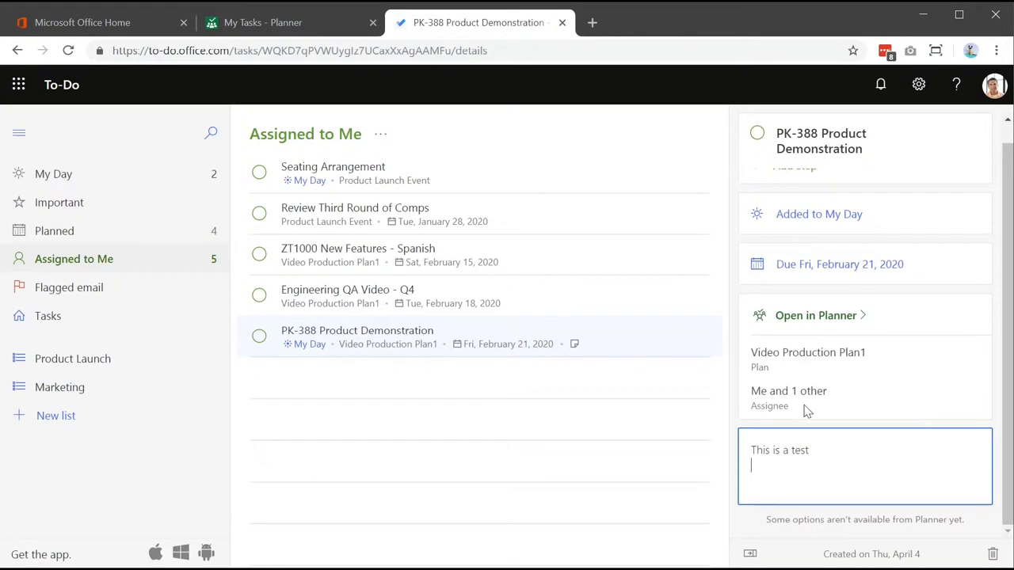
{"action": "left_click", "coordinate": [296, 30]}
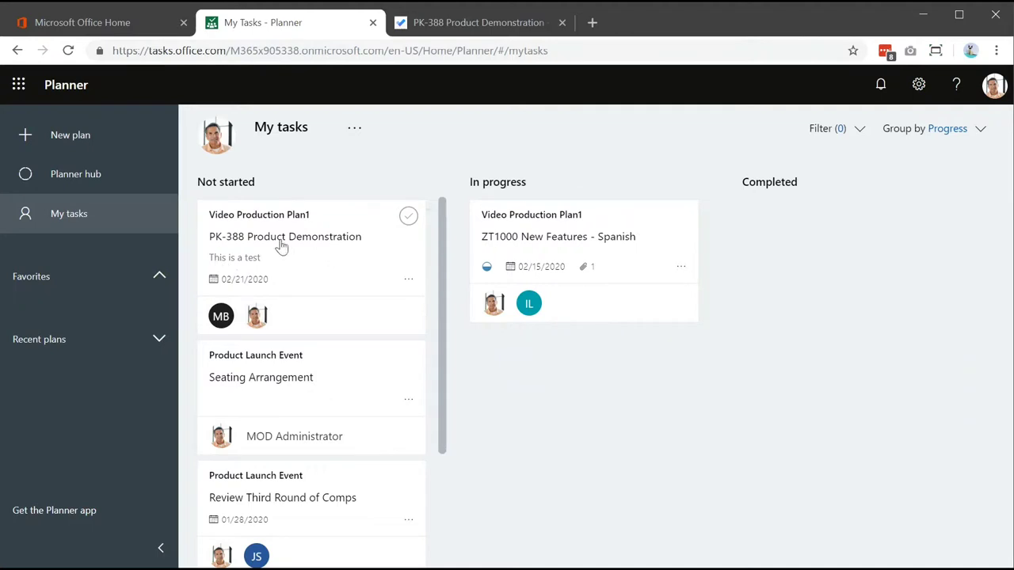
{"action": "left_click", "coordinate": [448, 23]}
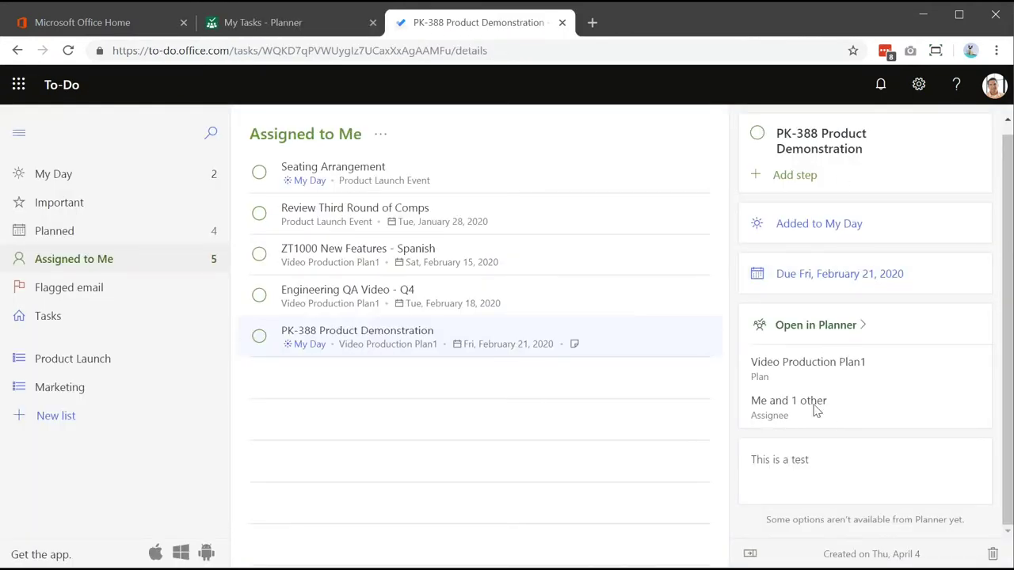
Mark PK-388 completed, check the sync in Planner, and come back to To-Do
{"action": "left_click", "coordinate": [863, 470]}
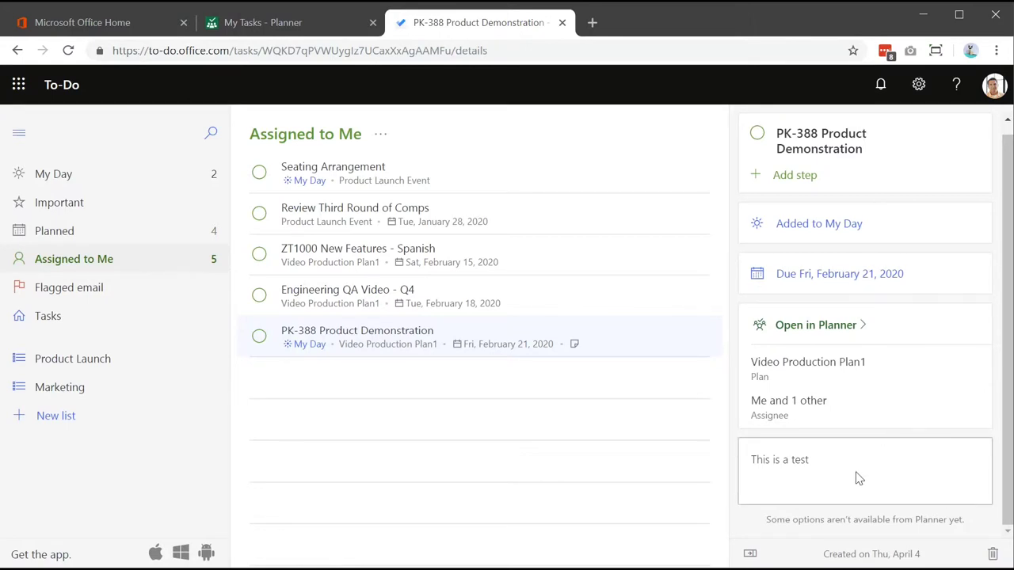
{"action": "left_click", "coordinate": [758, 137]}
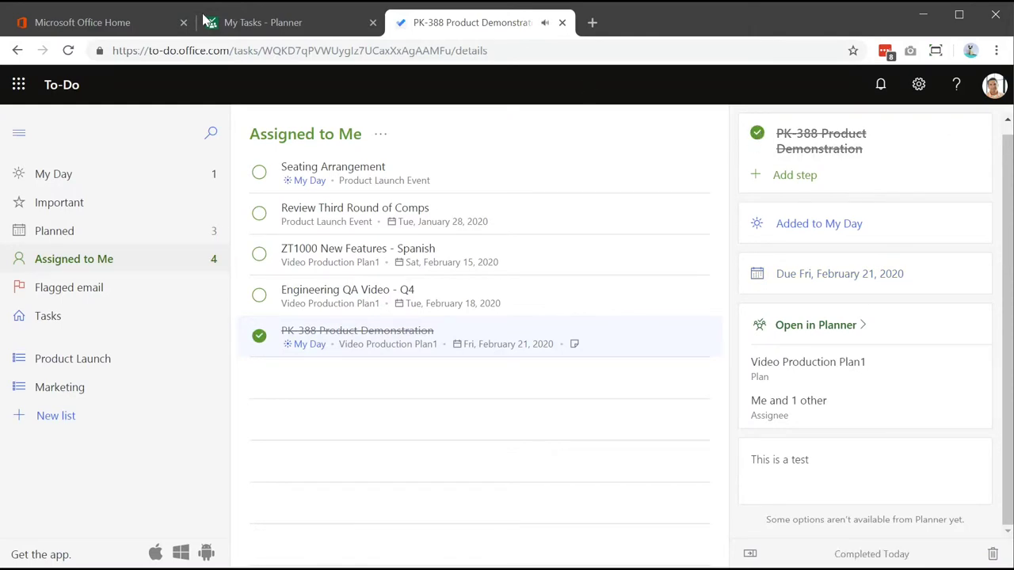
{"action": "left_click", "coordinate": [270, 23]}
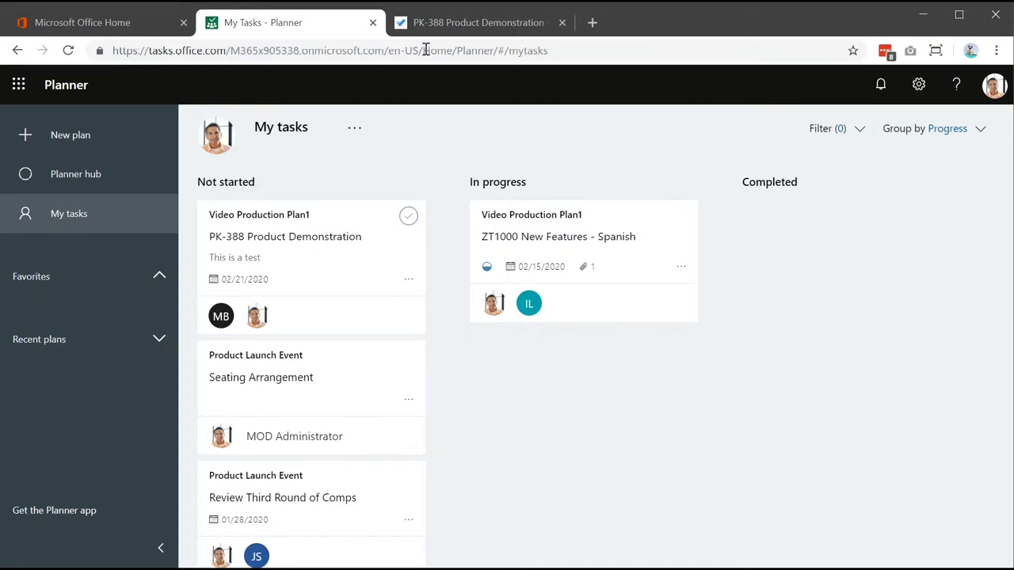
{"action": "left_click", "coordinate": [430, 22]}
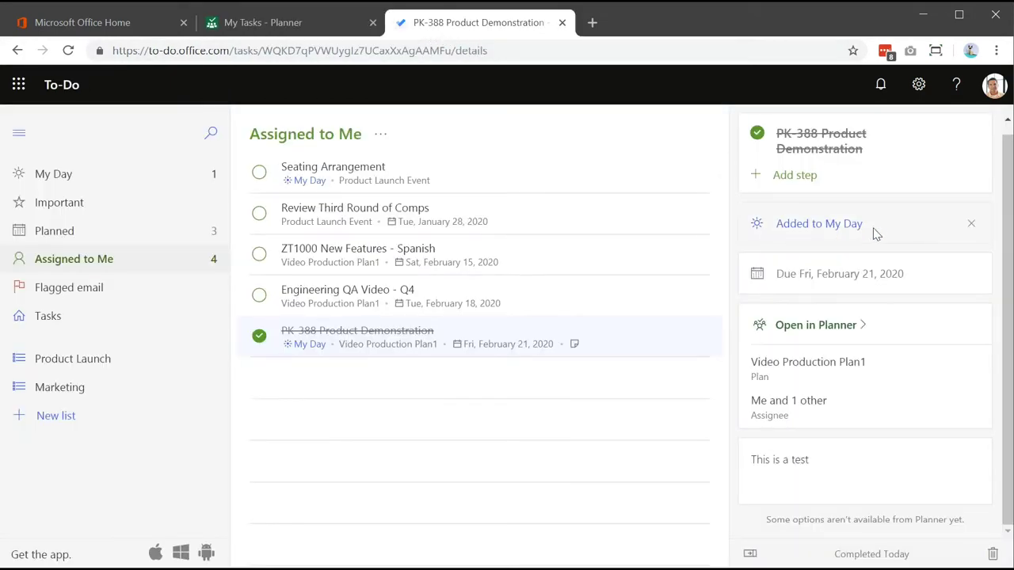